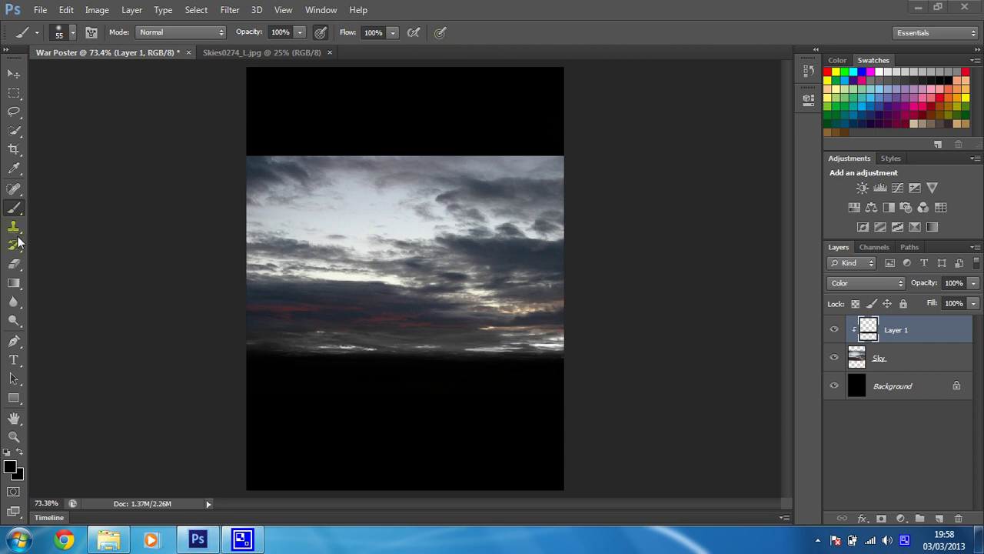
- Activate the Clone Stamp tool, set to sample the current layer
{"action": "left_click", "coordinate": [290, 170]}
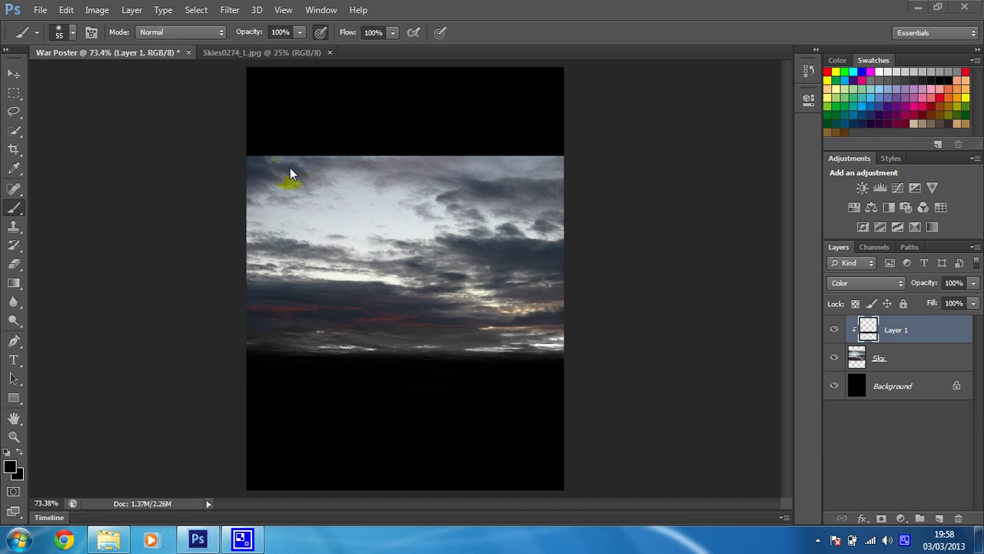
{"action": "left_click", "coordinate": [14, 229]}
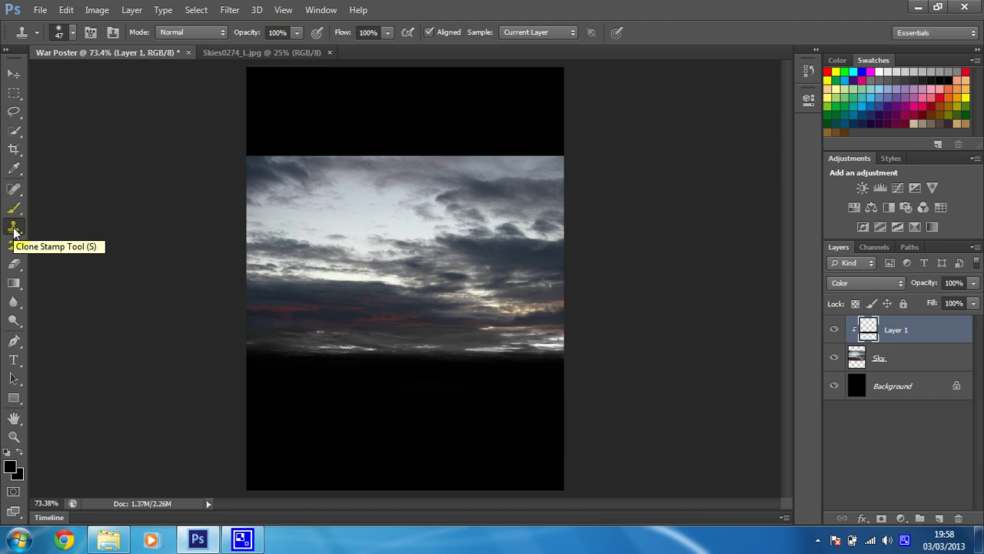
- Select the Sky layer and clone cloud texture into the black area at the top right
{"action": "left_click", "coordinate": [252, 224], "text": "alt"}
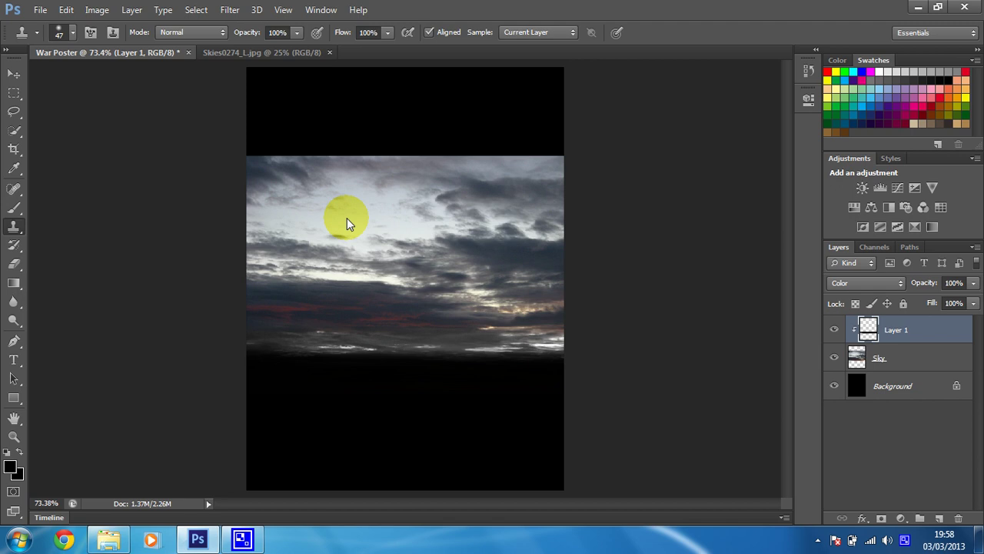
{"action": "left_click", "coordinate": [922, 359]}
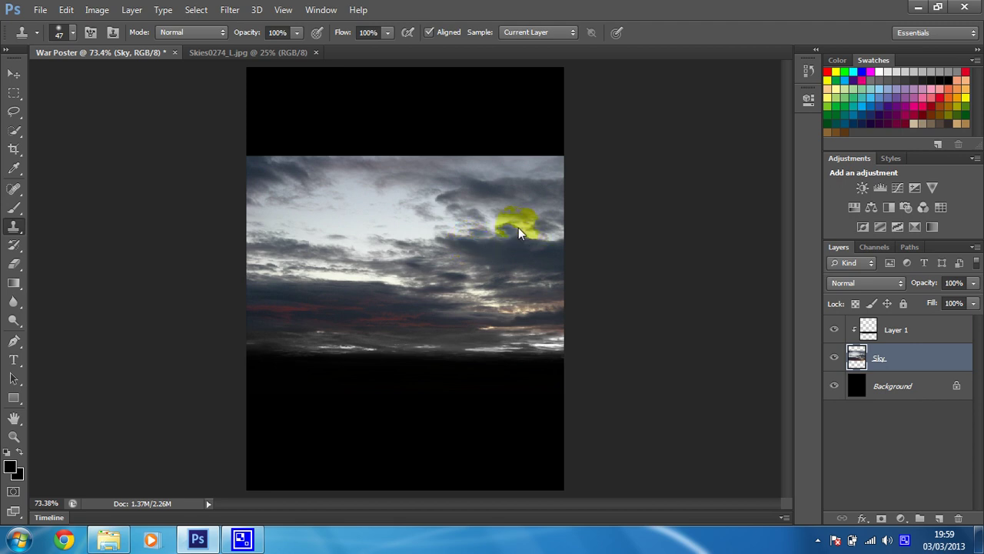
{"action": "mouse_move", "coordinate": [511, 147]}
{"action": "left_mouse_down"}
{"action": "mouse_move", "coordinate": [562, 157]}
{"action": "mouse_move", "coordinate": [562, 136]}
{"action": "mouse_move", "coordinate": [528, 130]}
{"action": "mouse_move", "coordinate": [498, 141]}
{"action": "mouse_move", "coordinate": [499, 158]}
{"action": "mouse_move", "coordinate": [476, 151]}
{"action": "mouse_move", "coordinate": [493, 156]}
{"action": "mouse_move", "coordinate": [474, 141]}
{"action": "mouse_move", "coordinate": [489, 151]}
{"action": "mouse_move", "coordinate": [483, 135]}
{"action": "mouse_move", "coordinate": [469, 131]}
{"action": "mouse_move", "coordinate": [462, 160]}
{"action": "left_mouse_up"}
{"action": "left_click", "coordinate": [358, 222], "text": "alt"}
{"action": "left_click", "coordinate": [543, 155]}
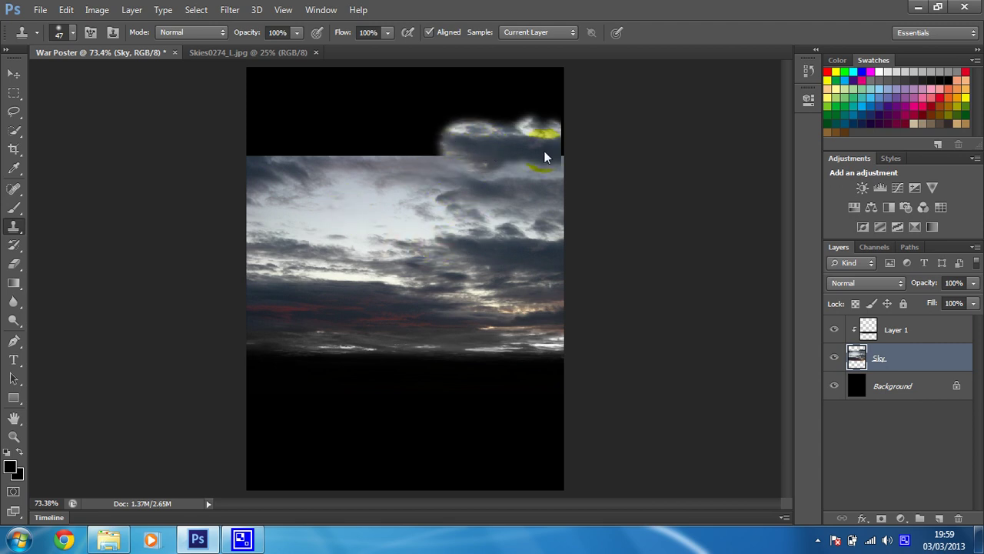
{"action": "mouse_move", "coordinate": [468, 245]}
{"action": "left_mouse_down"}
{"action": "mouse_move", "coordinate": [430, 223]}
{"action": "mouse_move", "coordinate": [462, 253]}
{"action": "left_mouse_up"}
{"action": "left_click_drag", "start_coordinate": [559, 175], "coordinate": [566, 115]}
{"action": "left_click_drag", "start_coordinate": [409, 228], "coordinate": [393, 237]}
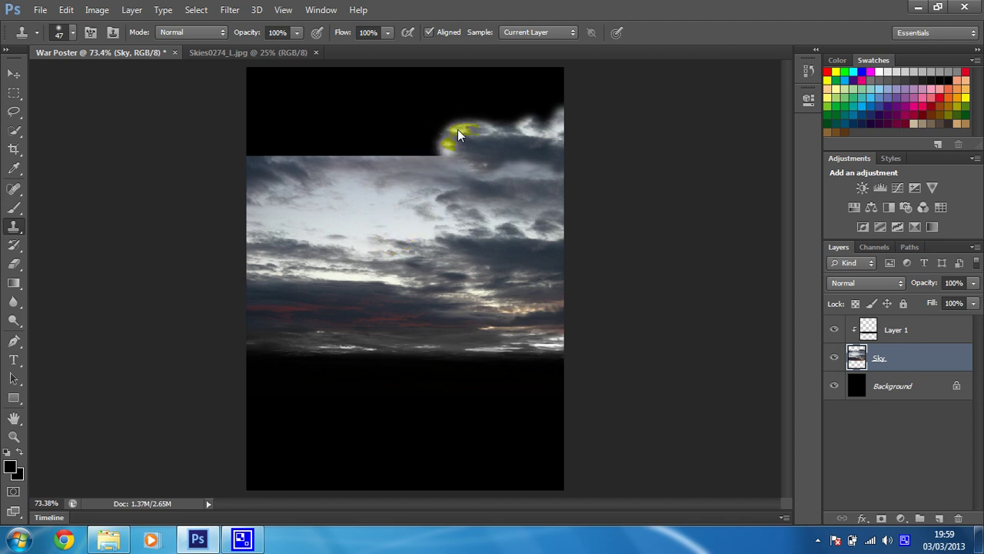
- Clone clouds into the black strip's top-left, centre and centre-right gaps
{"action": "mouse_move", "coordinate": [458, 132]}
{"action": "left_mouse_down"}
{"action": "mouse_move", "coordinate": [506, 129]}
{"action": "mouse_move", "coordinate": [420, 142]}
{"action": "mouse_move", "coordinate": [385, 173]}
{"action": "left_mouse_up"}
{"action": "mouse_move", "coordinate": [254, 156]}
{"action": "left_mouse_down"}
{"action": "mouse_move", "coordinate": [282, 141]}
{"action": "mouse_move", "coordinate": [238, 140]}
{"action": "mouse_move", "coordinate": [282, 157]}
{"action": "mouse_move", "coordinate": [274, 146]}
{"action": "mouse_move", "coordinate": [320, 144]}
{"action": "mouse_move", "coordinate": [312, 187]}
{"action": "left_mouse_up"}
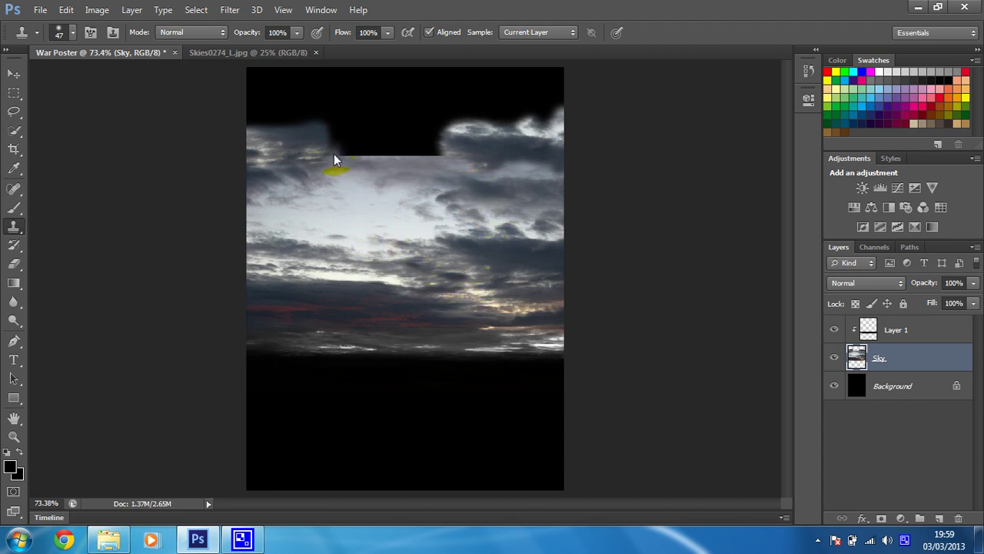
{"action": "mouse_move", "coordinate": [334, 158]}
{"action": "left_mouse_down"}
{"action": "mouse_move", "coordinate": [359, 159]}
{"action": "mouse_move", "coordinate": [341, 156]}
{"action": "mouse_move", "coordinate": [341, 141]}
{"action": "mouse_move", "coordinate": [332, 166]}
{"action": "mouse_move", "coordinate": [414, 156]}
{"action": "mouse_move", "coordinate": [375, 199]}
{"action": "left_mouse_up"}
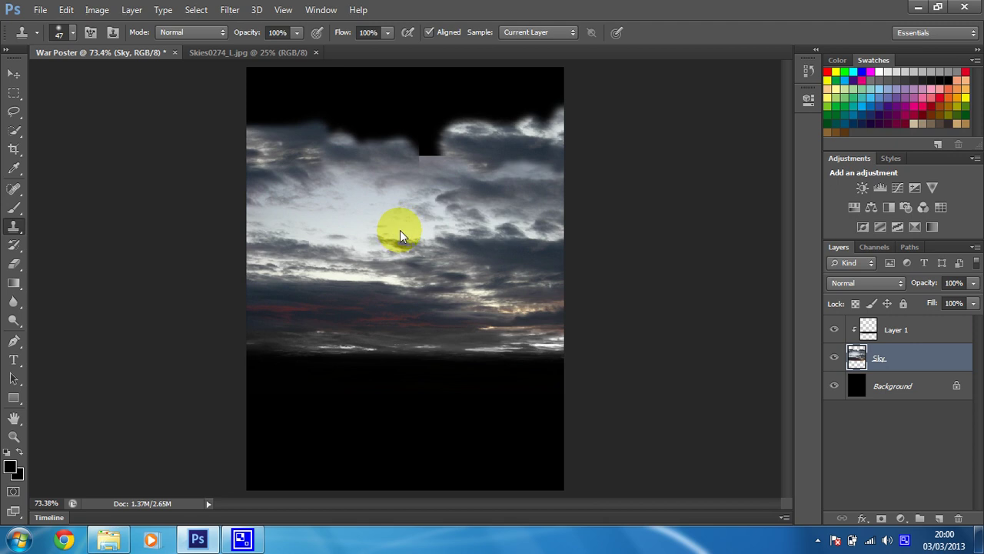
{"action": "mouse_move", "coordinate": [423, 161]}
{"action": "left_mouse_down"}
{"action": "mouse_move", "coordinate": [433, 153]}
{"action": "mouse_move", "coordinate": [425, 143]}
{"action": "mouse_move", "coordinate": [403, 149]}
{"action": "mouse_move", "coordinate": [405, 136]}
{"action": "mouse_move", "coordinate": [433, 137]}
{"action": "left_mouse_up"}
- Undo the bright cloud patch and refill the top notch from a new sky sample
{"action": "key", "text": "ctrl+z"}
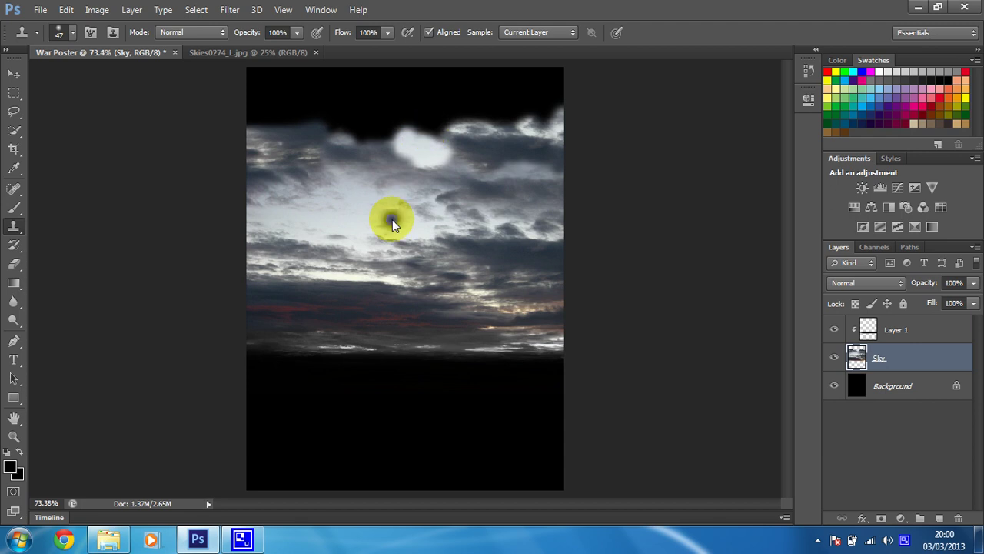
{"action": "key", "text": "ctrl+alt+z"}
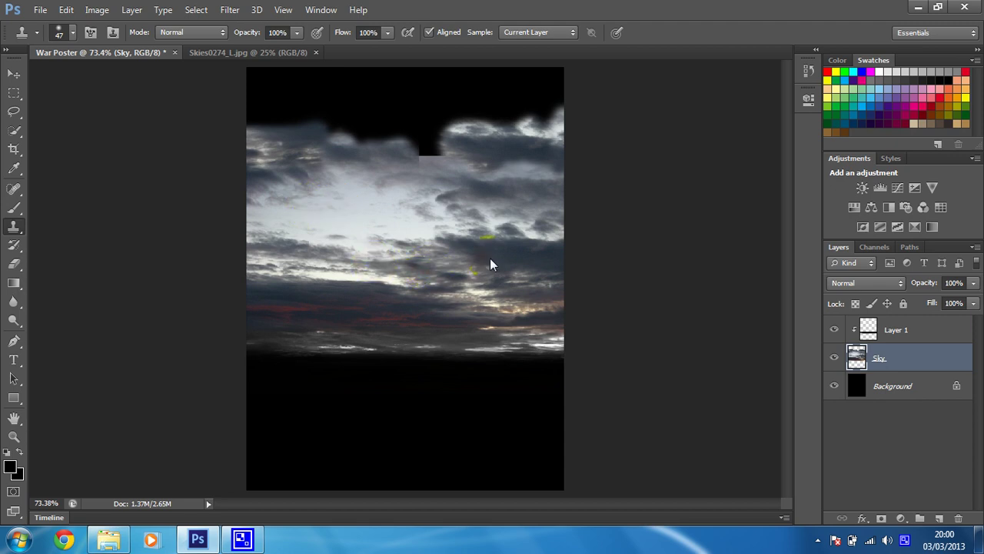
{"action": "left_click", "coordinate": [516, 261], "text": "alt"}
{"action": "mouse_move", "coordinate": [444, 161]}
{"action": "left_mouse_down"}
{"action": "mouse_move", "coordinate": [420, 161]}
{"action": "mouse_move", "coordinate": [438, 142]}
{"action": "mouse_move", "coordinate": [407, 129]}
{"action": "mouse_move", "coordinate": [348, 150]}
{"action": "mouse_move", "coordinate": [274, 130]}
{"action": "left_mouse_up"}
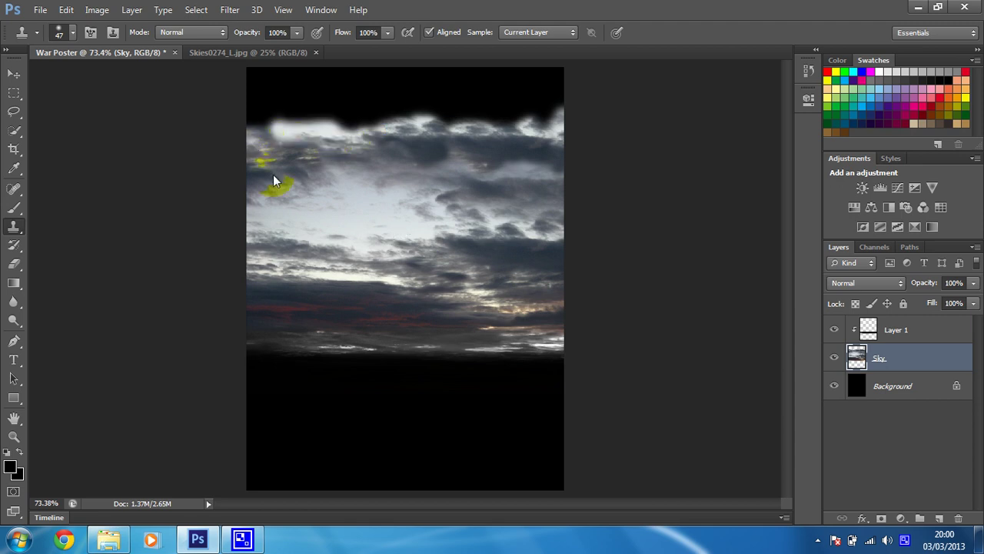
- Resample the sky and repaint the top edge with darker, blended cloud
{"action": "left_click", "coordinate": [527, 260], "text": "alt"}
{"action": "mouse_move", "coordinate": [368, 140]}
{"action": "left_mouse_down"}
{"action": "mouse_move", "coordinate": [330, 123]}
{"action": "mouse_move", "coordinate": [358, 120]}
{"action": "mouse_move", "coordinate": [260, 121]}
{"action": "mouse_move", "coordinate": [282, 142]}
{"action": "mouse_move", "coordinate": [276, 108]}
{"action": "mouse_move", "coordinate": [241, 121]}
{"action": "mouse_move", "coordinate": [350, 123]}
{"action": "mouse_move", "coordinate": [443, 146]}
{"action": "left_mouse_up"}
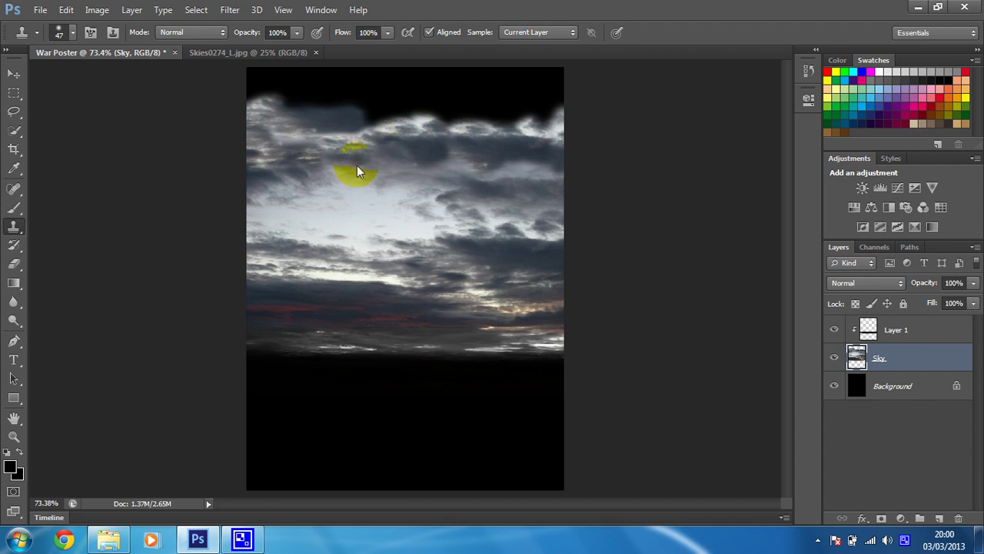
{"action": "mouse_move", "coordinate": [356, 166]}
{"action": "left_mouse_down"}
{"action": "mouse_move", "coordinate": [304, 200]}
{"action": "mouse_move", "coordinate": [259, 188]}
{"action": "left_mouse_up"}
{"action": "mouse_move", "coordinate": [335, 119]}
{"action": "left_mouse_down"}
{"action": "mouse_move", "coordinate": [517, 114]}
{"action": "mouse_move", "coordinate": [538, 119]}
{"action": "mouse_move", "coordinate": [536, 152]}
{"action": "left_mouse_up"}
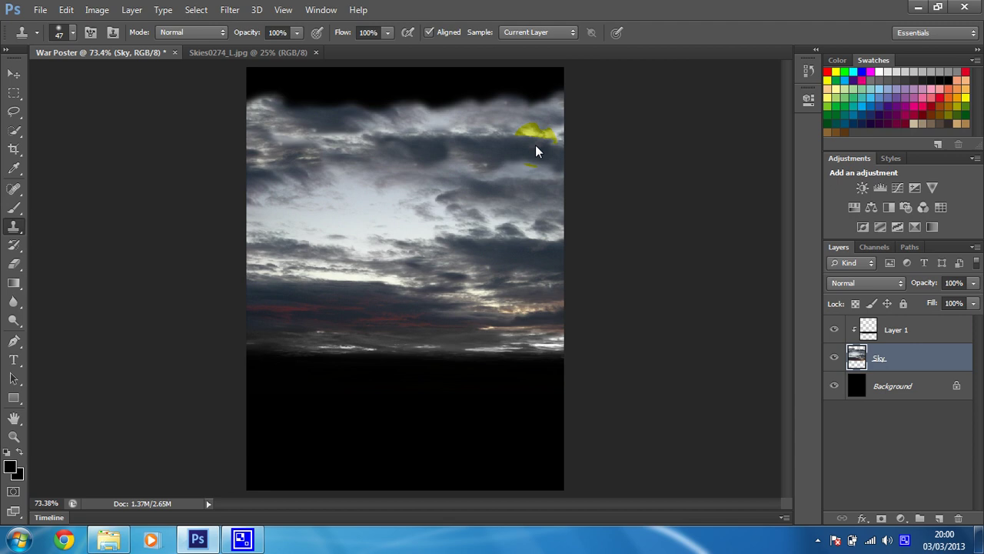
{"action": "left_click", "coordinate": [439, 205], "text": "alt"}
{"action": "left_click", "coordinate": [495, 121]}
{"action": "left_click_drag", "start_coordinate": [392, 155], "coordinate": [295, 176]}
- Add a Gradient Map adjustment layer above the Sky layer
{"action": "left_click", "coordinate": [901, 519]}
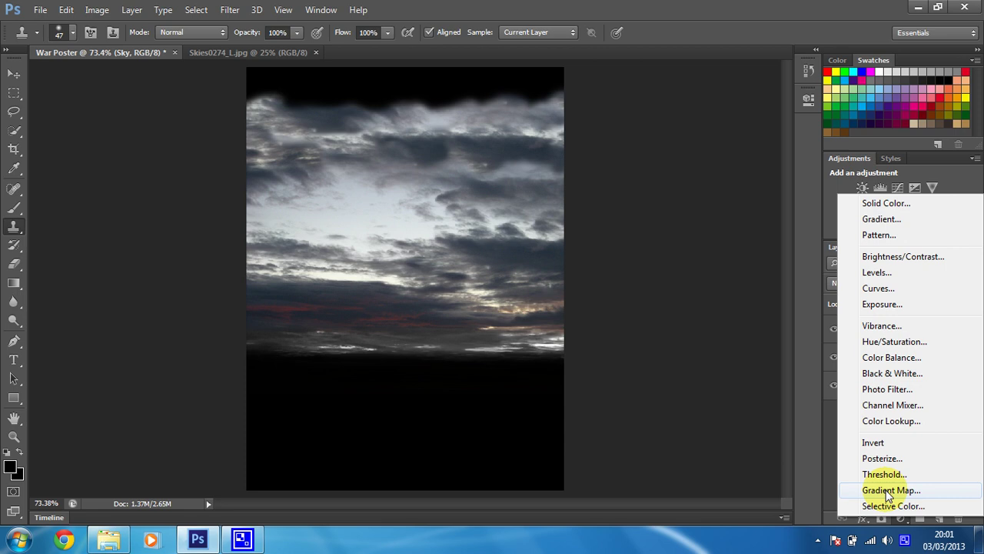
{"action": "left_click", "coordinate": [889, 492]}
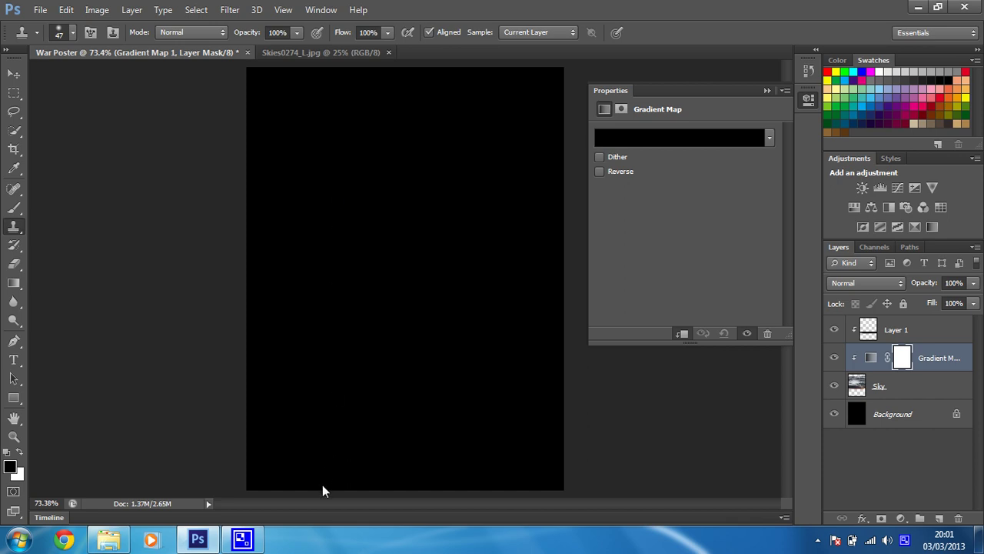
- Change the gradient's right stop to grey 686868, making a black-to-grey gradient map
{"action": "left_click", "coordinate": [704, 137]}
{"action": "left_click_drag", "start_coordinate": [532, 74], "coordinate": [283, 62]}
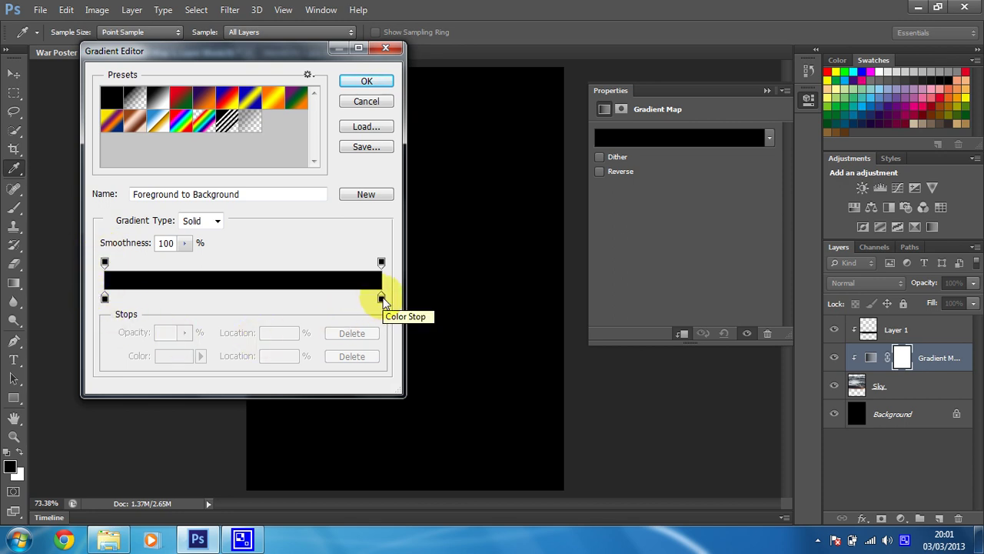
{"action": "double_click", "coordinate": [382, 299]}
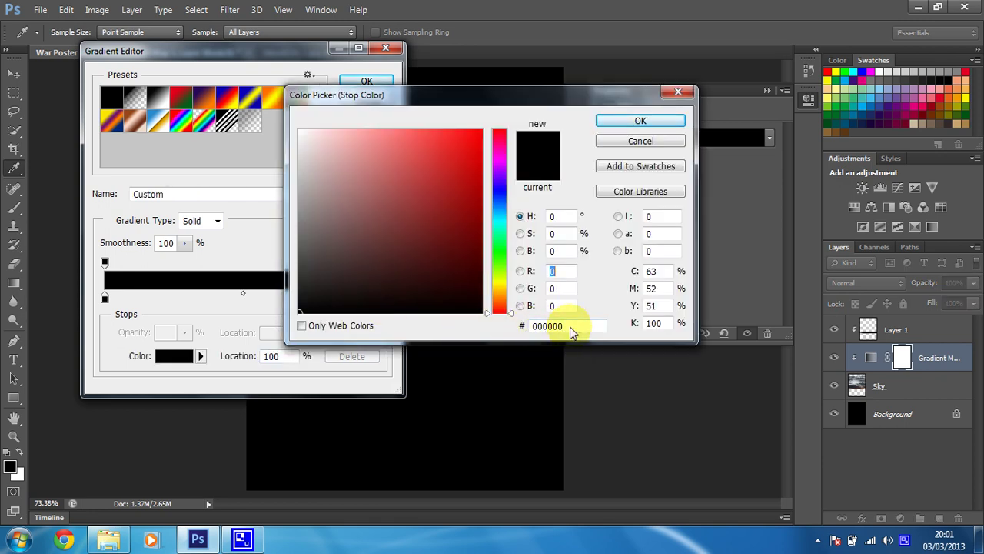
{"action": "left_click", "coordinate": [570, 329]}
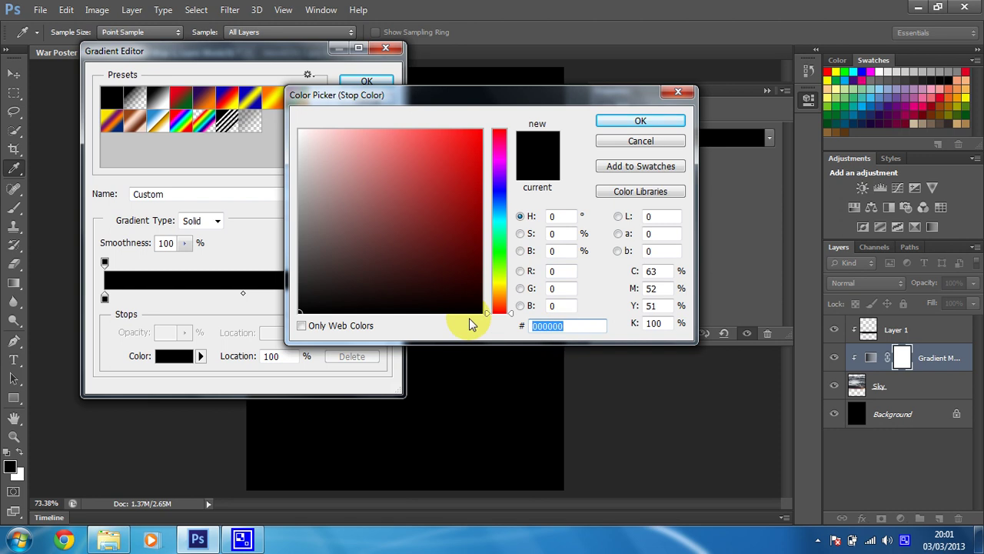
{"action": "type", "text": "686868"}
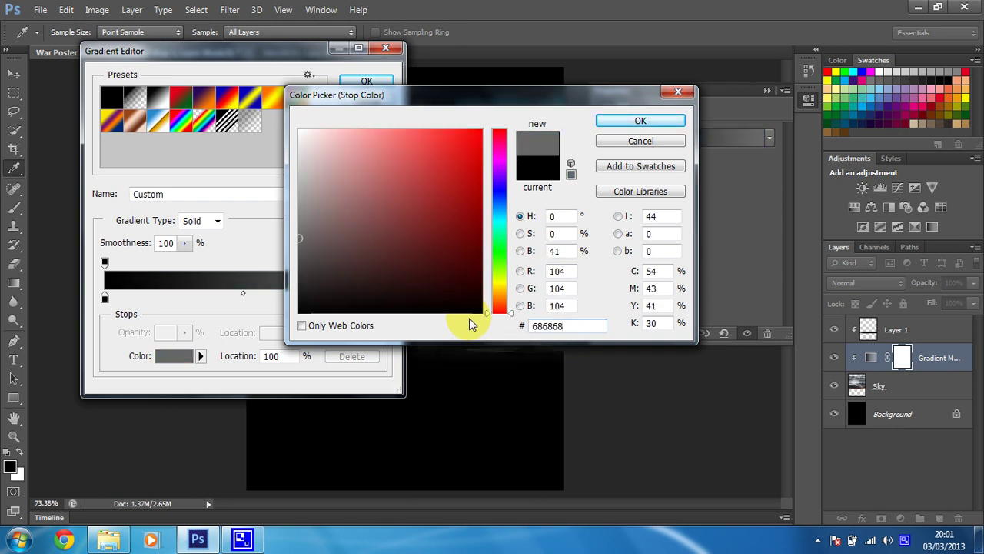
{"action": "left_click", "coordinate": [639, 121]}
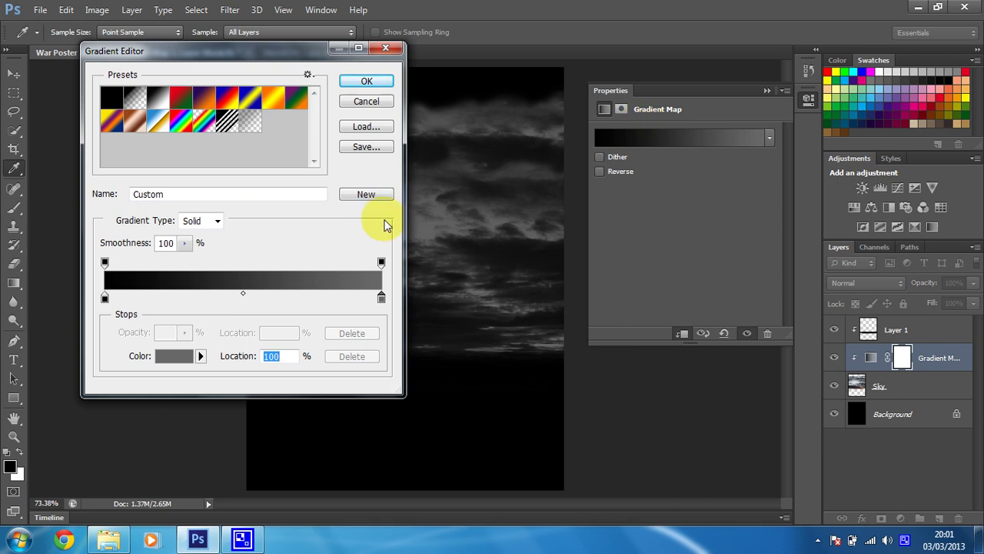
{"action": "left_click", "coordinate": [367, 82]}
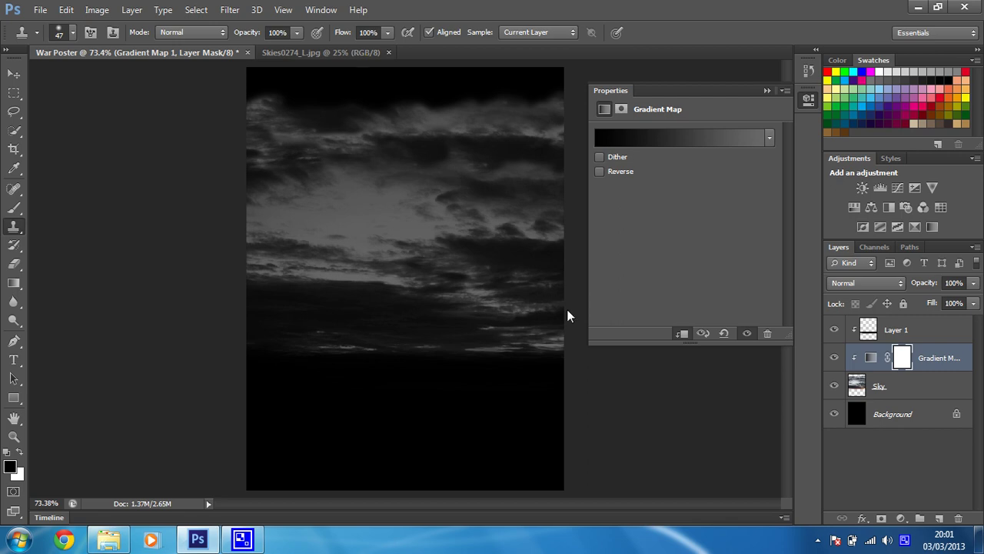
- Lower the Gradient Map layer's opacity to 80%
{"action": "left_click", "coordinate": [973, 284]}
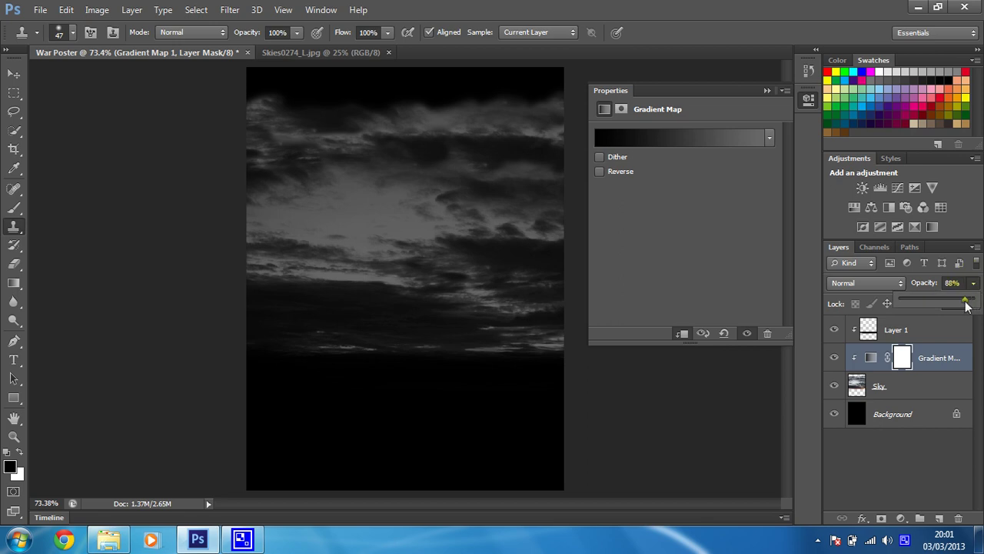
{"action": "left_click_drag", "start_coordinate": [968, 305], "coordinate": [960, 306]}
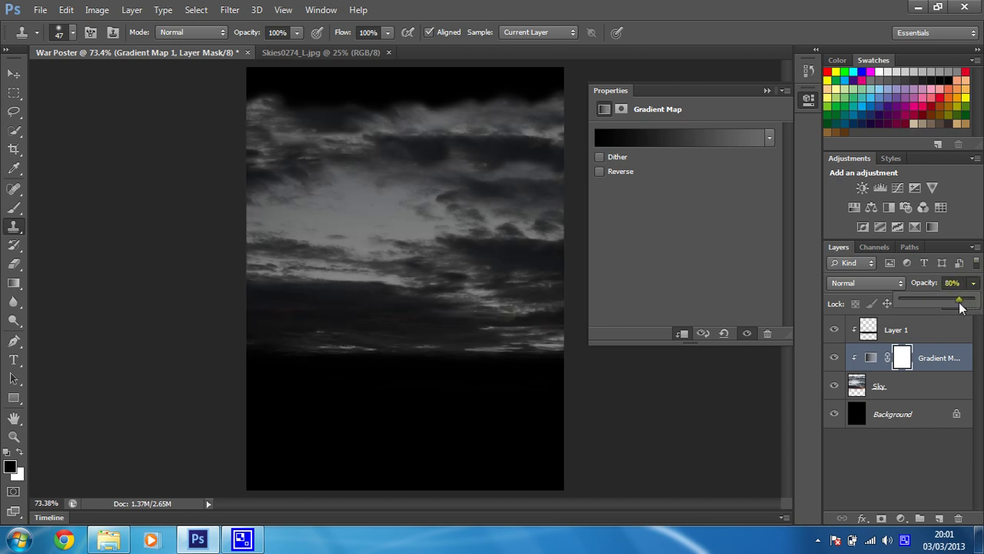
{"action": "left_click", "coordinate": [846, 451]}
{"action": "left_click", "coordinate": [847, 451]}
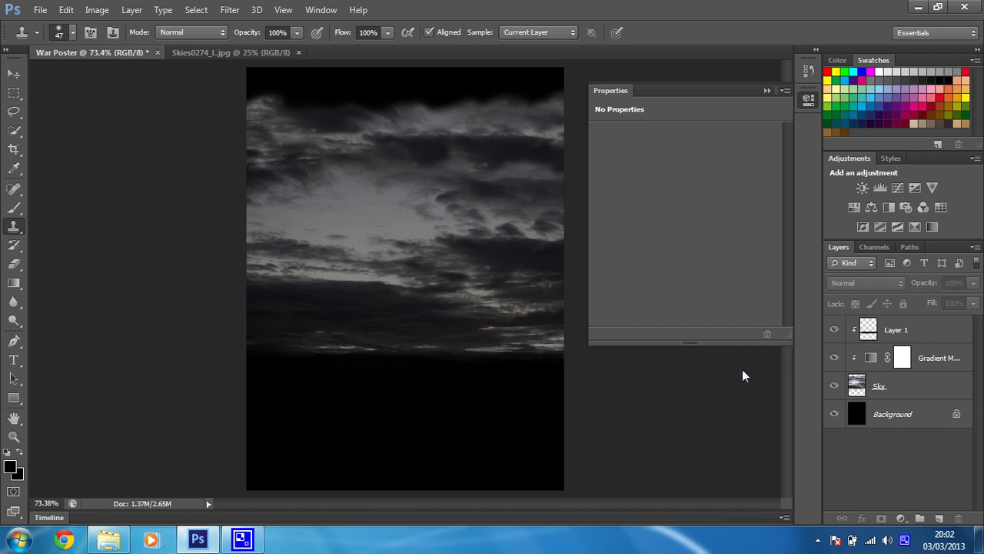
- Target the Gradient Map's layer mask and switch to the Brush tool
{"action": "left_click", "coordinate": [901, 358]}
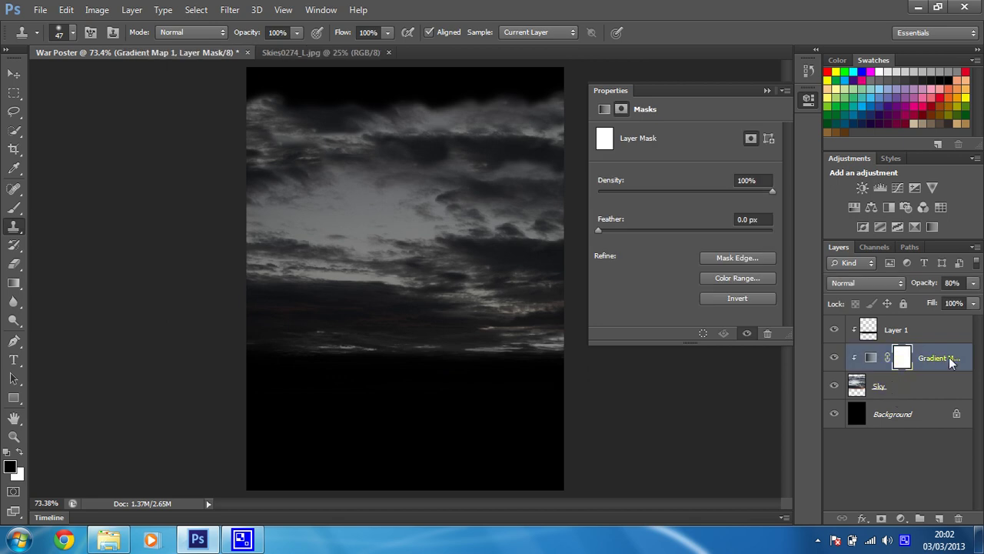
{"action": "left_click", "coordinate": [947, 359]}
{"action": "left_click", "coordinate": [902, 359]}
{"action": "key", "text": "b"}
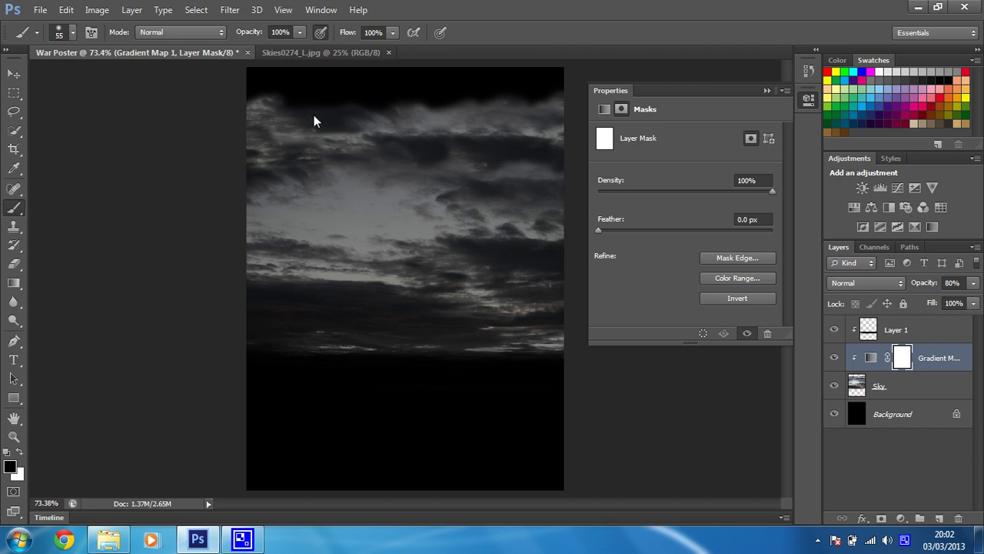
- Paint black into the mask across the left, centre and right sky to reveal original cloud colour
{"action": "left_click_drag", "start_coordinate": [304, 134], "coordinate": [278, 137]}
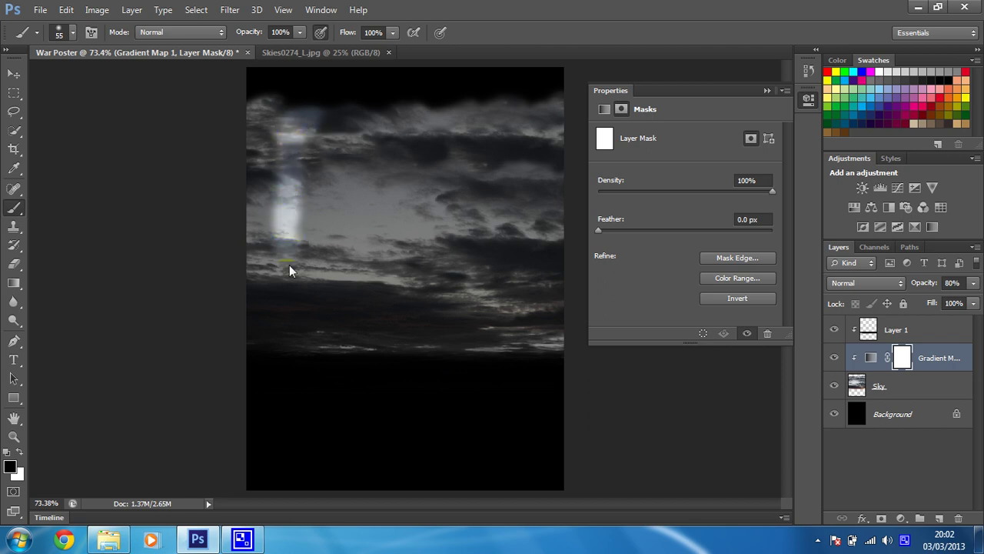
{"action": "left_click_drag", "start_coordinate": [292, 287], "coordinate": [293, 313]}
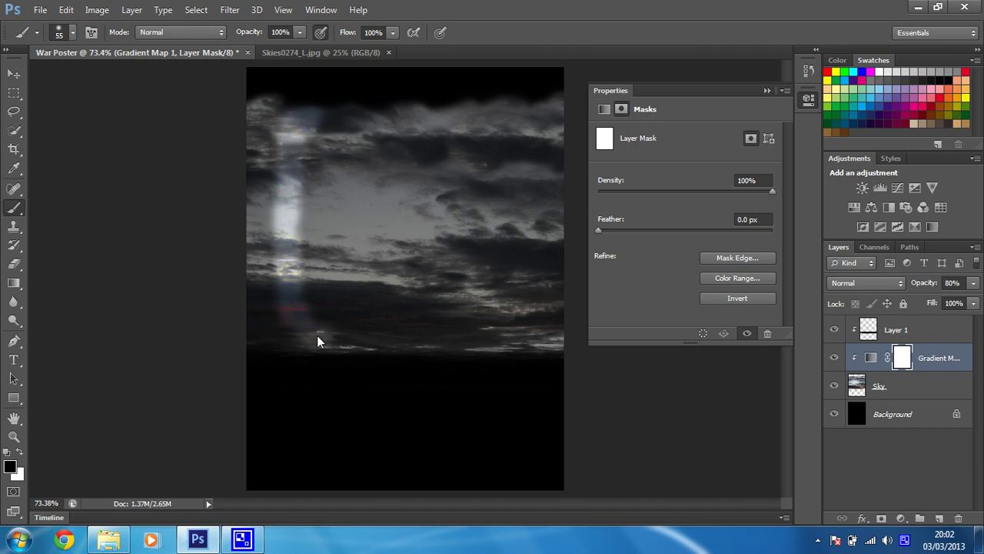
{"action": "left_click_drag", "start_coordinate": [338, 347], "coordinate": [374, 350]}
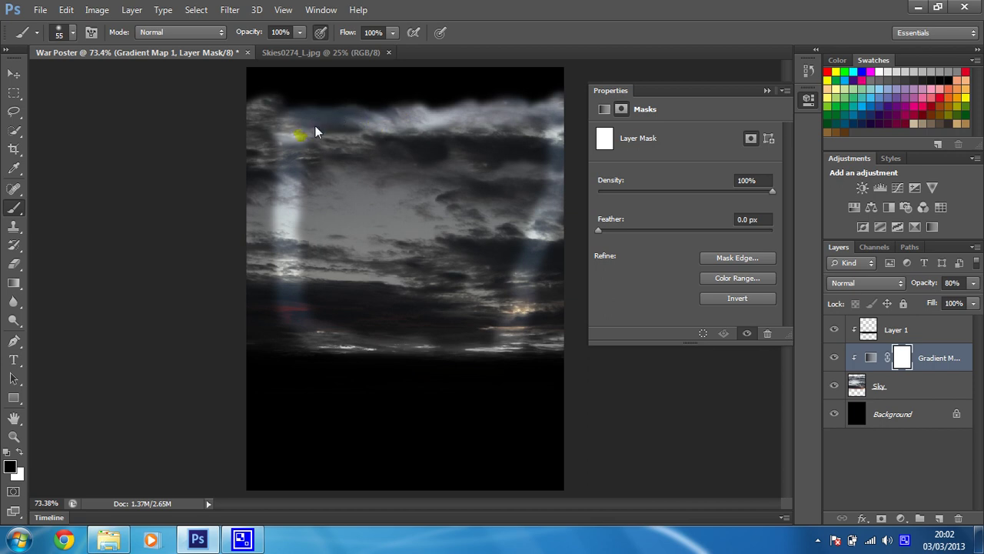
{"action": "mouse_move", "coordinate": [316, 180]}
{"action": "left_mouse_down"}
{"action": "mouse_move", "coordinate": [313, 241]}
{"action": "mouse_move", "coordinate": [332, 183]}
{"action": "mouse_move", "coordinate": [308, 226]}
{"action": "mouse_move", "coordinate": [309, 312]}
{"action": "mouse_move", "coordinate": [358, 364]}
{"action": "left_mouse_up"}
{"action": "left_click_drag", "start_coordinate": [483, 344], "coordinate": [531, 263]}
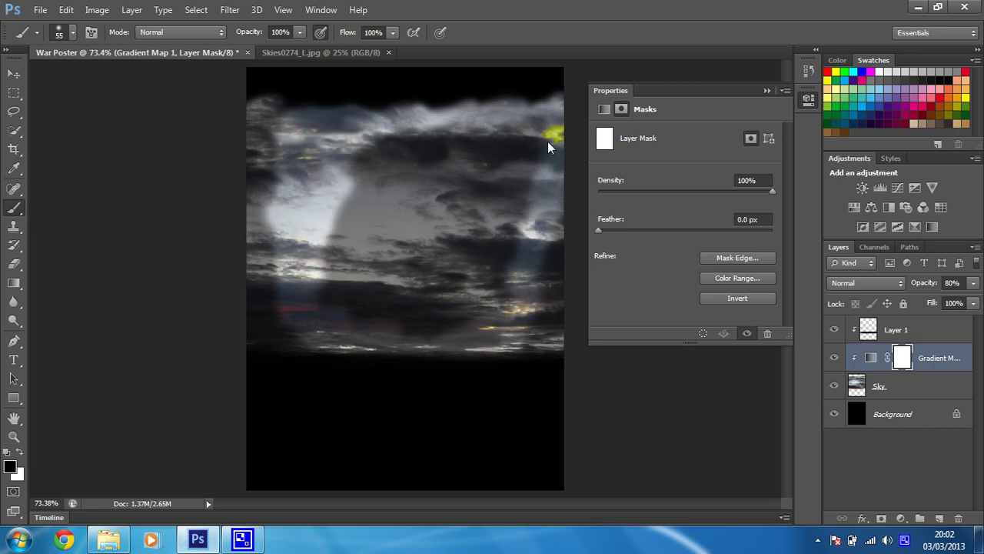
{"action": "mouse_move", "coordinate": [549, 143]}
{"action": "left_mouse_down"}
{"action": "mouse_move", "coordinate": [368, 139]}
{"action": "mouse_move", "coordinate": [524, 145]}
{"action": "mouse_move", "coordinate": [365, 181]}
{"action": "mouse_move", "coordinate": [509, 168]}
{"action": "mouse_move", "coordinate": [345, 182]}
{"action": "mouse_move", "coordinate": [525, 179]}
{"action": "mouse_move", "coordinate": [509, 219]}
{"action": "mouse_move", "coordinate": [393, 220]}
{"action": "mouse_move", "coordinate": [476, 195]}
{"action": "mouse_move", "coordinate": [348, 201]}
{"action": "mouse_move", "coordinate": [328, 251]}
{"action": "mouse_move", "coordinate": [350, 314]}
{"action": "mouse_move", "coordinate": [423, 329]}
{"action": "mouse_move", "coordinate": [514, 327]}
{"action": "mouse_move", "coordinate": [519, 230]}
{"action": "mouse_move", "coordinate": [466, 307]}
{"action": "mouse_move", "coordinate": [485, 333]}
{"action": "left_mouse_up"}
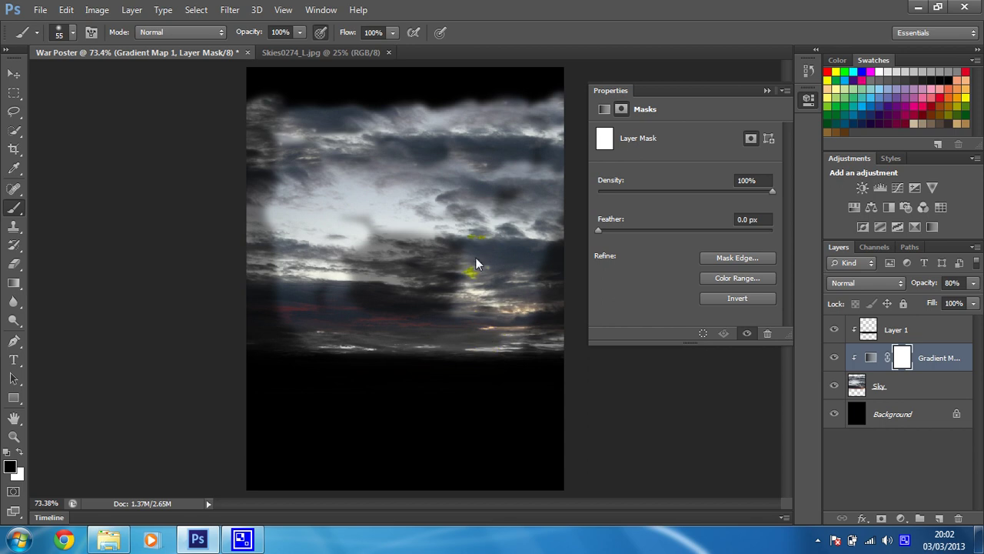
{"action": "mouse_move", "coordinate": [476, 259]}
{"action": "left_mouse_down"}
{"action": "mouse_move", "coordinate": [430, 231]}
{"action": "mouse_move", "coordinate": [356, 279]}
{"action": "mouse_move", "coordinate": [327, 314]}
{"action": "left_mouse_up"}
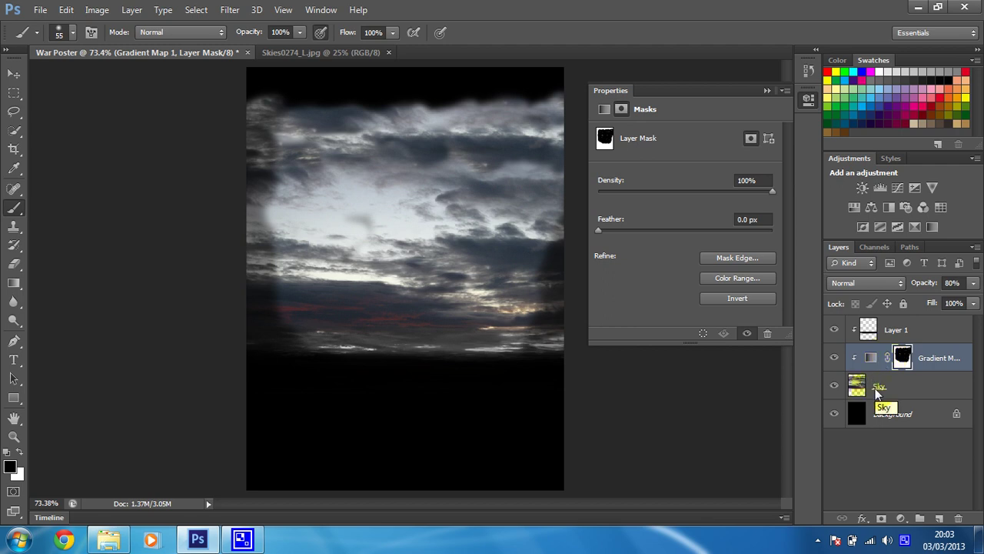
{"action": "right_click", "coordinate": [942, 360]}
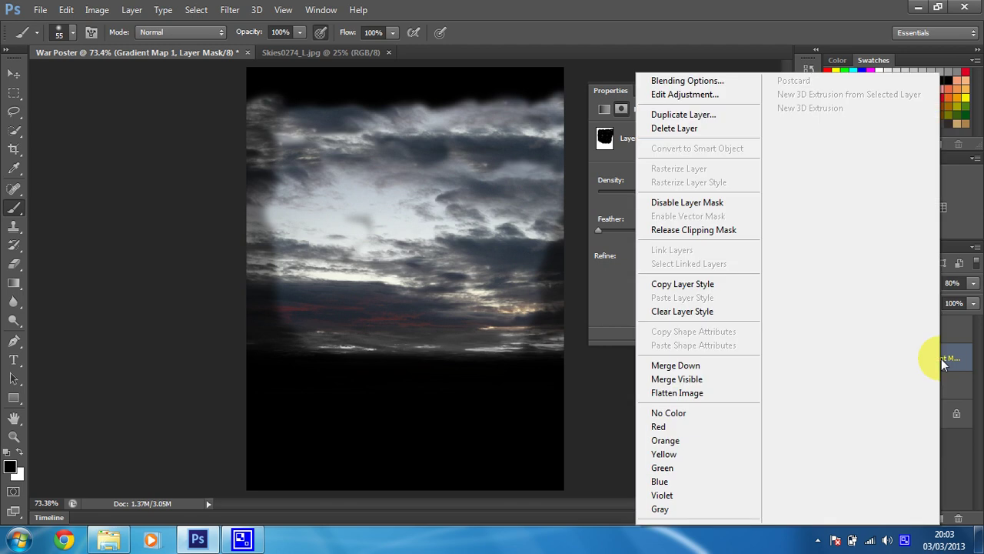
{"action": "left_click", "coordinate": [659, 232]}
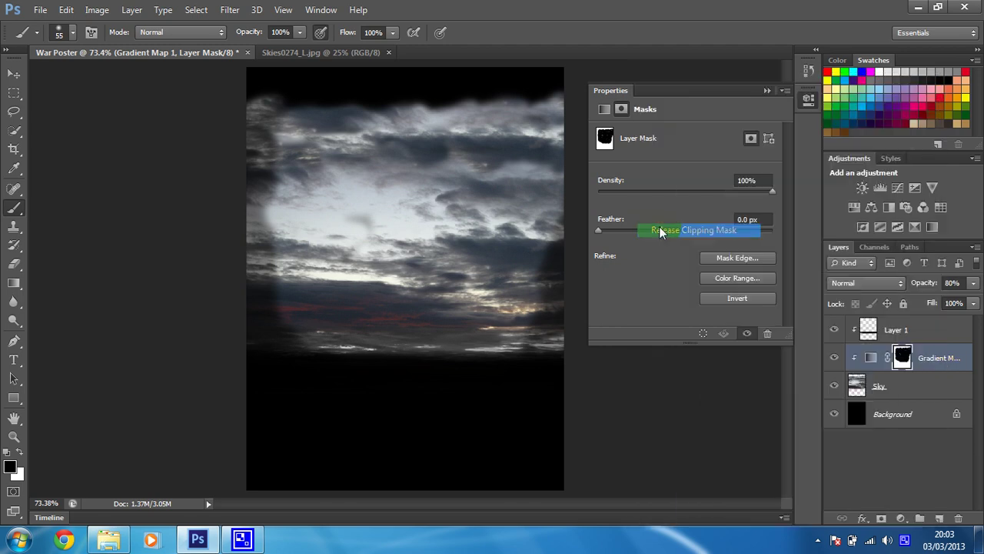
{"action": "right_click", "coordinate": [929, 358]}
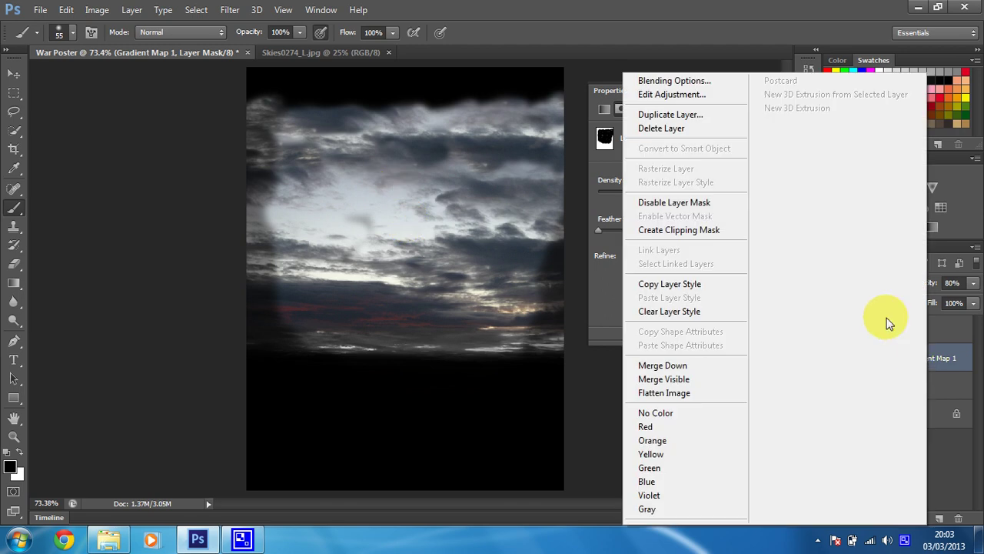
{"action": "left_click", "coordinate": [702, 231]}
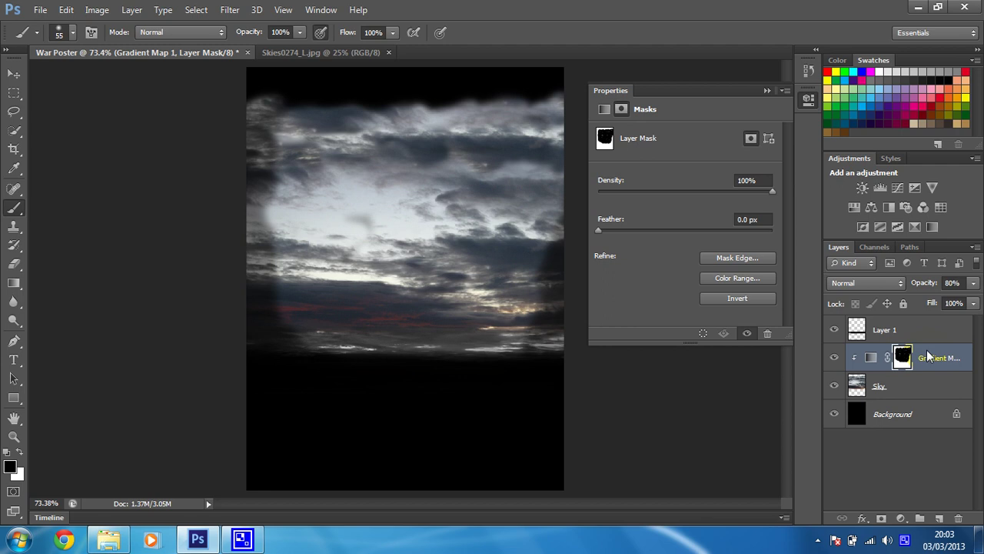
{"action": "left_click", "coordinate": [904, 328]}
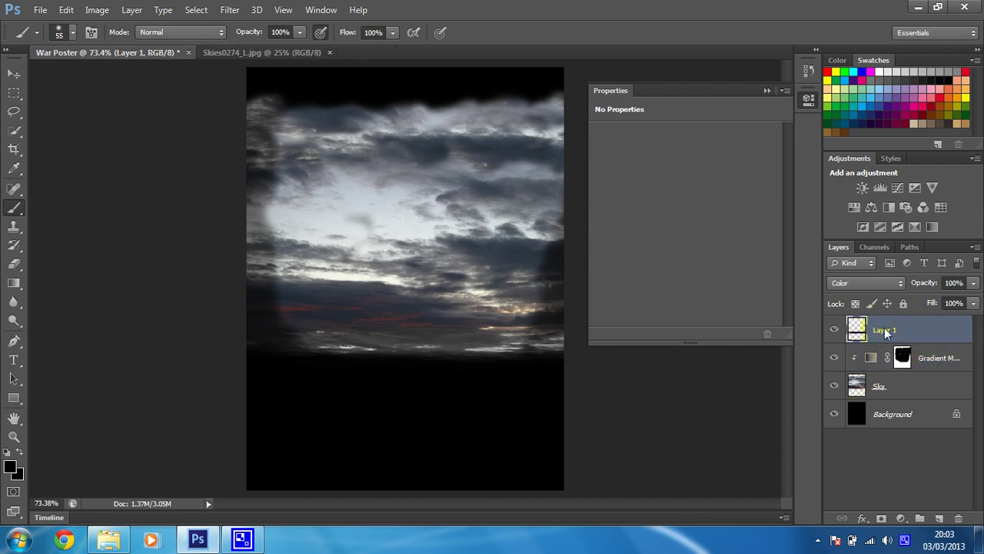
{"action": "right_click", "coordinate": [885, 327]}
{"action": "left_click", "coordinate": [635, 230]}
- Reduce the Gradient Map layer's opacity to 65% and re-target its layer mask
{"action": "left_click", "coordinate": [932, 360]}
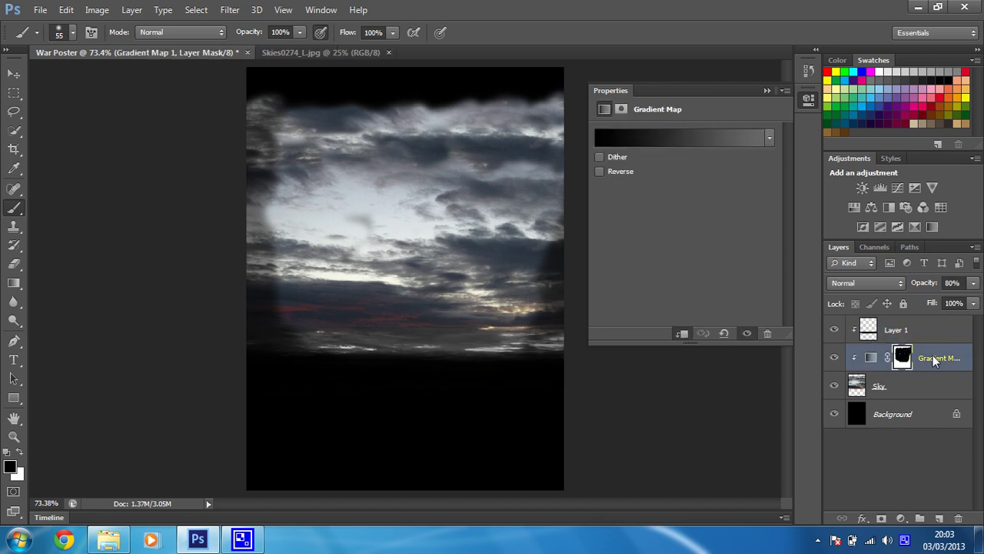
{"action": "left_click", "coordinate": [973, 283]}
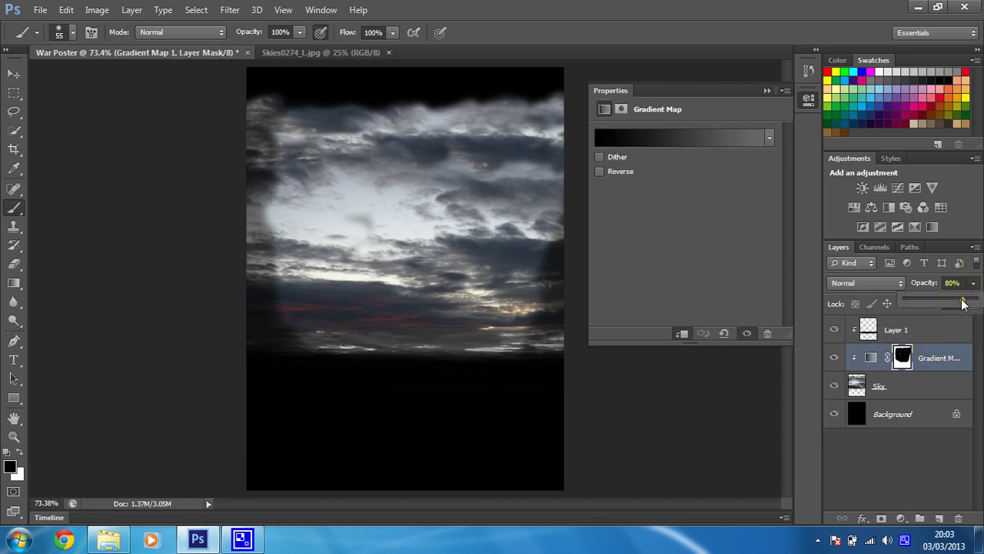
{"action": "mouse_move", "coordinate": [963, 302]}
{"action": "left_mouse_down"}
{"action": "mouse_move", "coordinate": [935, 305]}
{"action": "mouse_move", "coordinate": [952, 305]}
{"action": "left_mouse_up"}
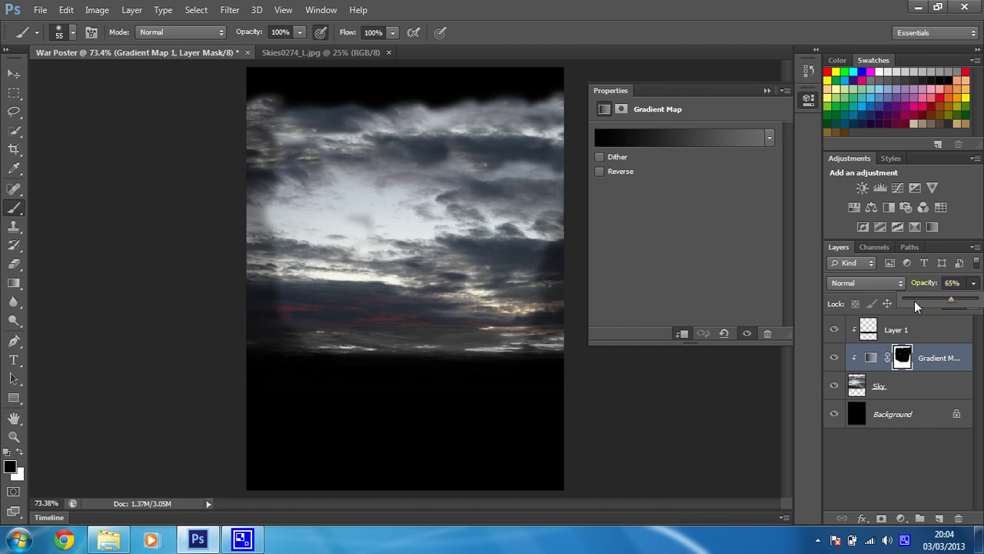
{"action": "left_click", "coordinate": [897, 467]}
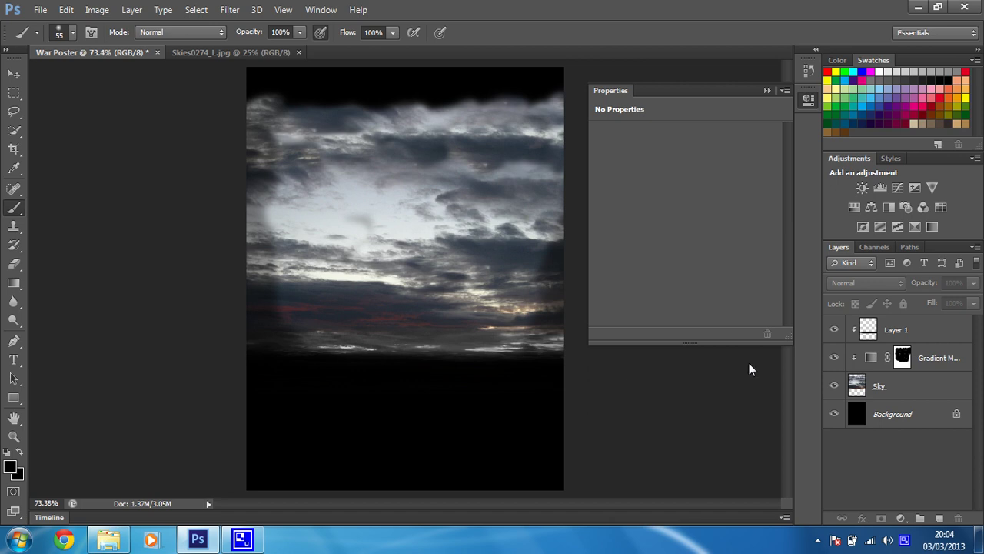
{"action": "left_click", "coordinate": [905, 359]}
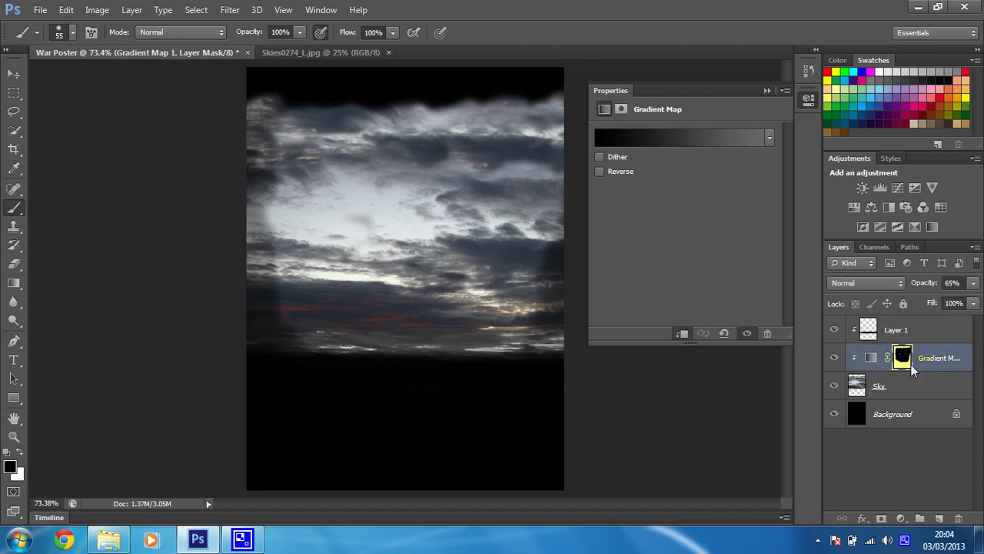